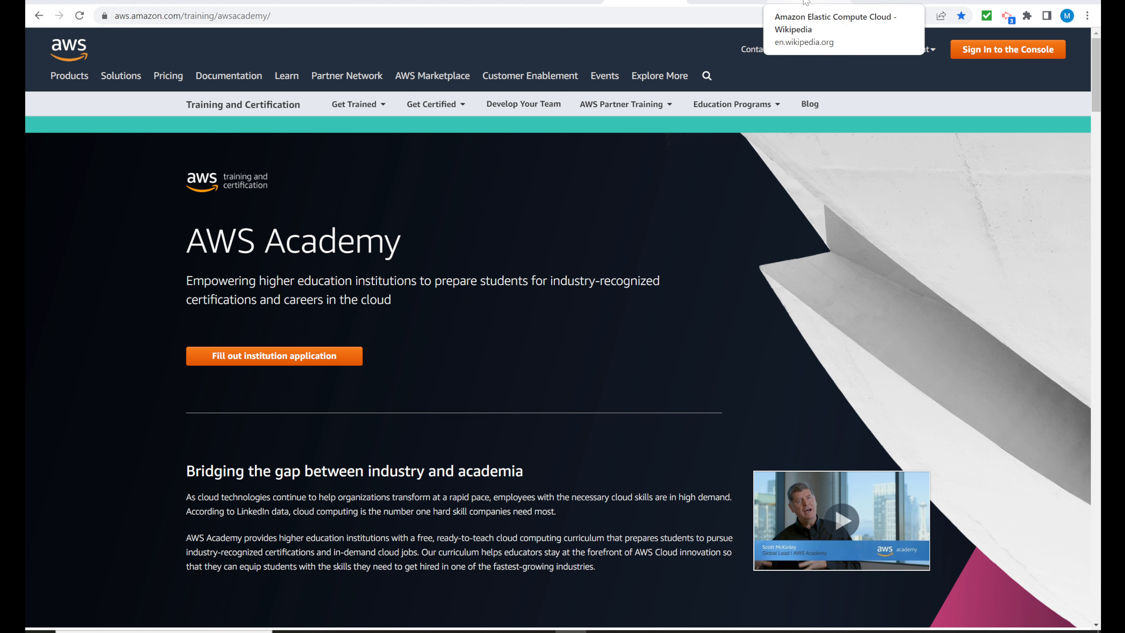
Step: Switch to the AWS Management Console and open the Cloud9 service from the Developer Tools category
click(728, 3)
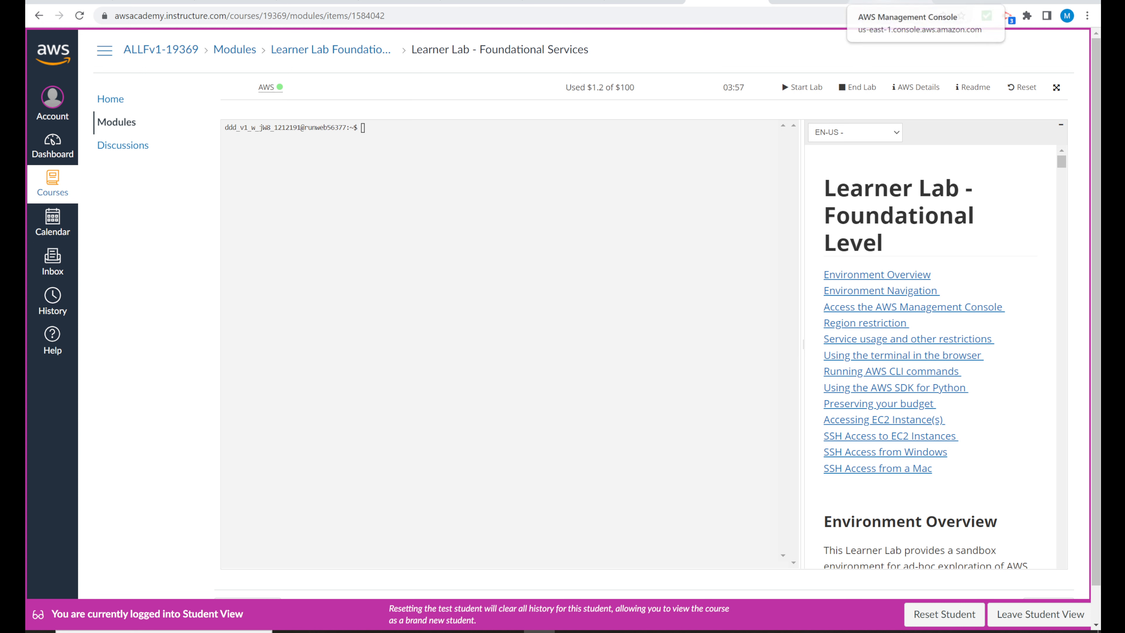
click(886, 3)
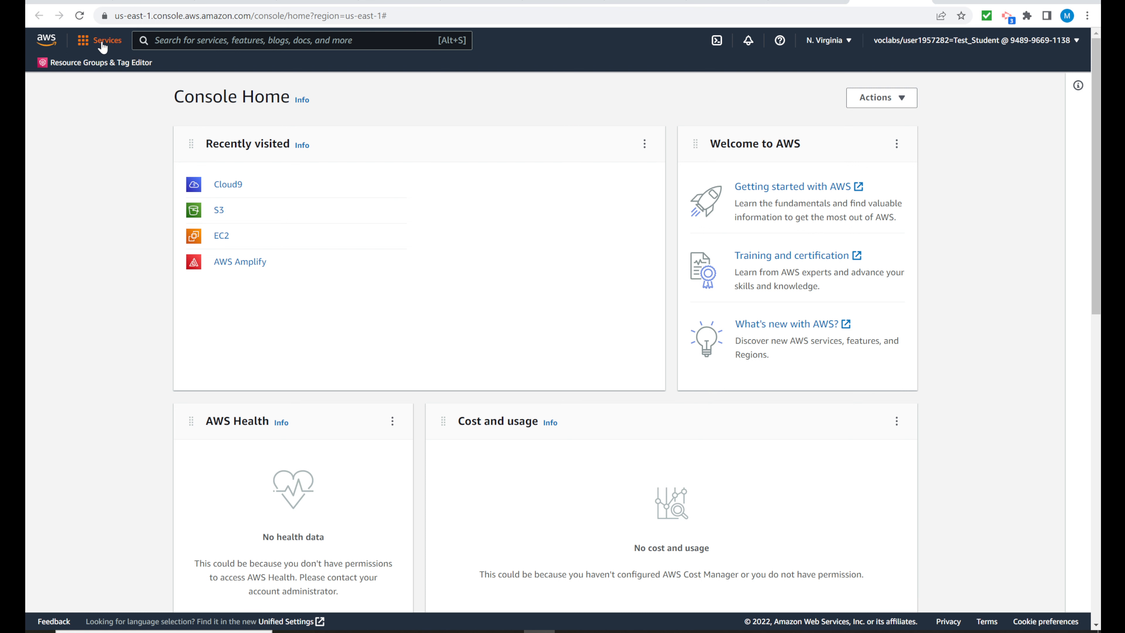
click(86, 49)
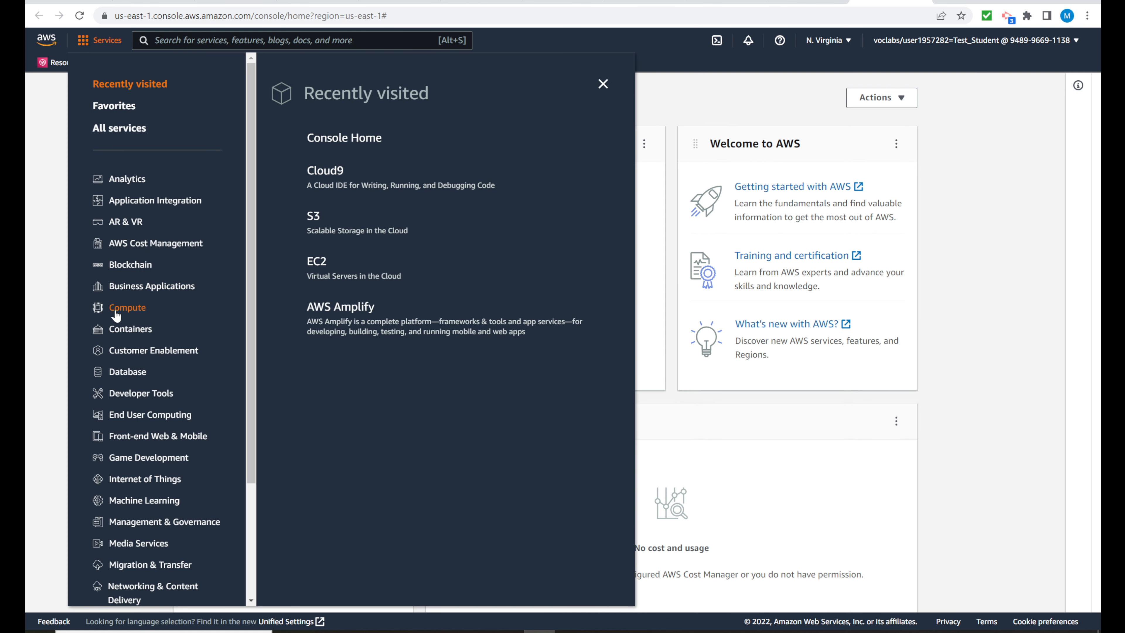
click(120, 394)
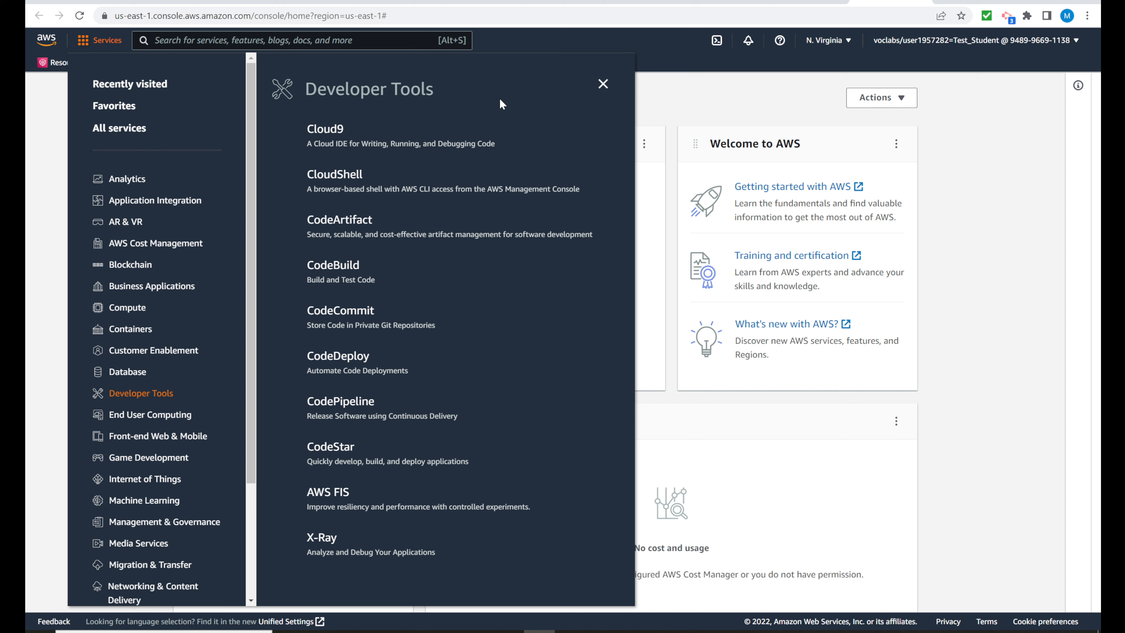
click(339, 130)
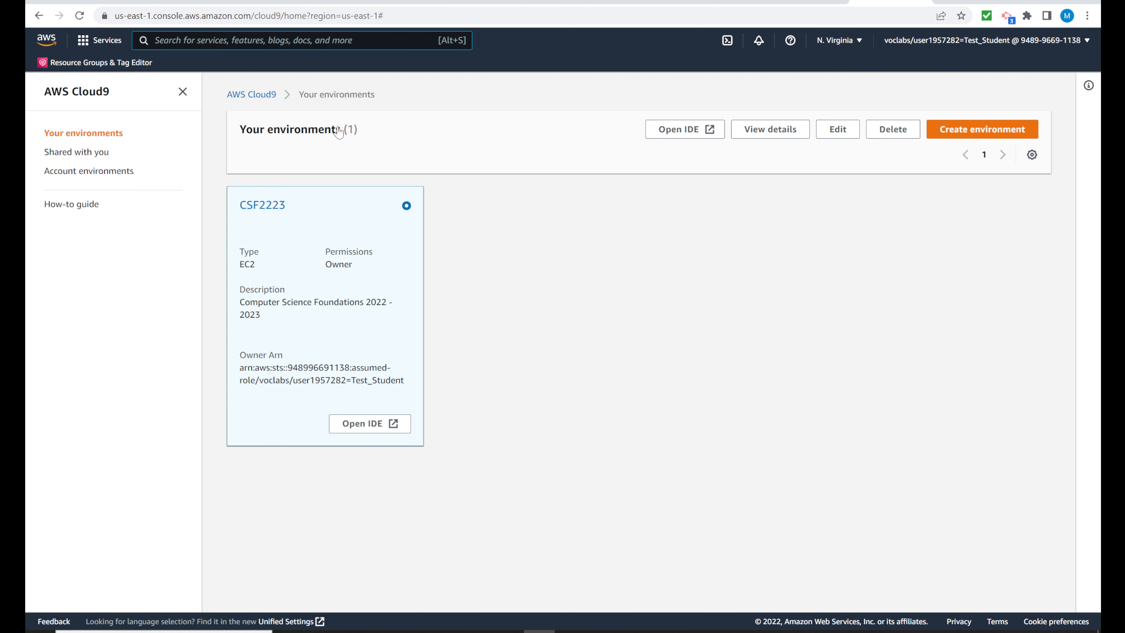
Step: Start a new Cloud9 environment and name it "CS Foundation 2022 - 2023"
click(959, 130)
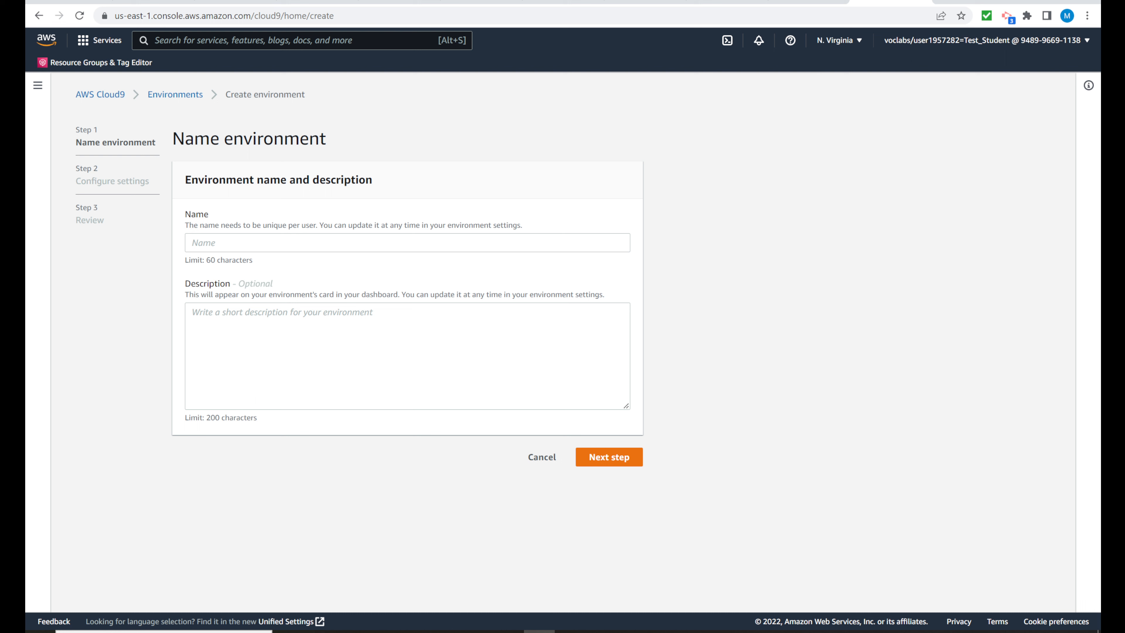
click(407, 243)
text(CS)
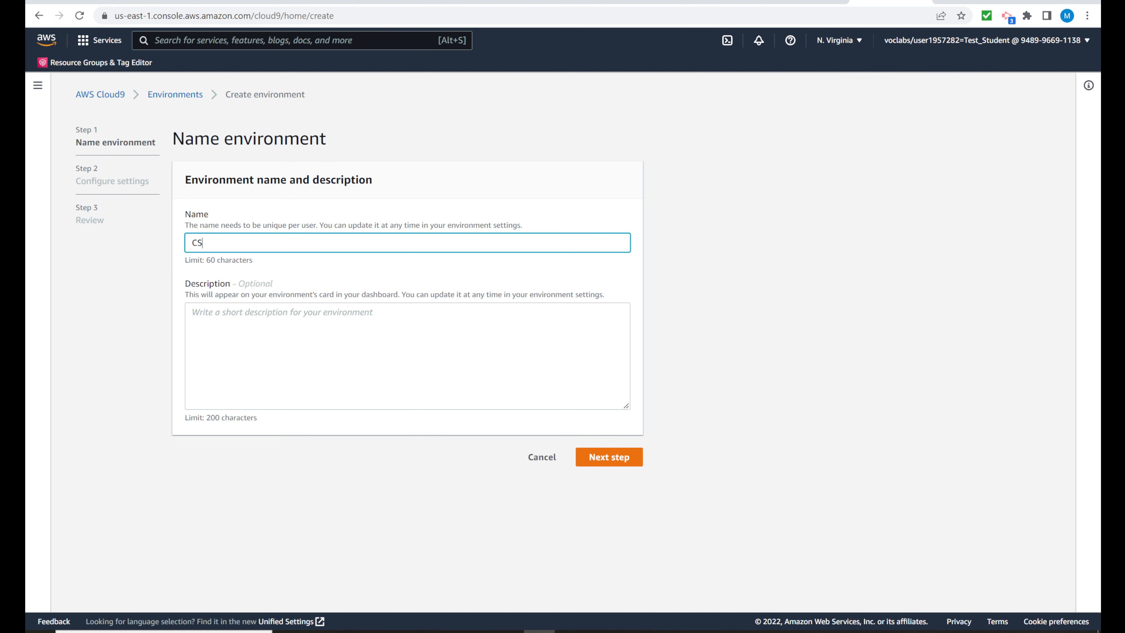
text( Foundation 2022 - 2023)
Step: Describe the environment as "Computer Science Foundations 2022 - 2023" and proceed to its configuration settings
key(Tab)
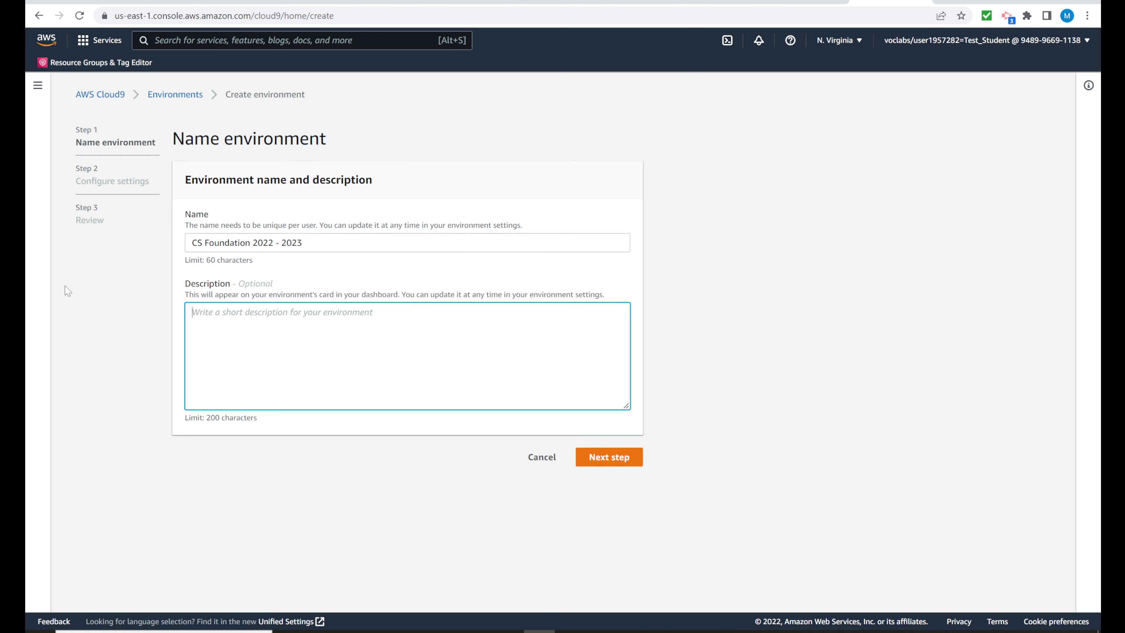
text(Computer )
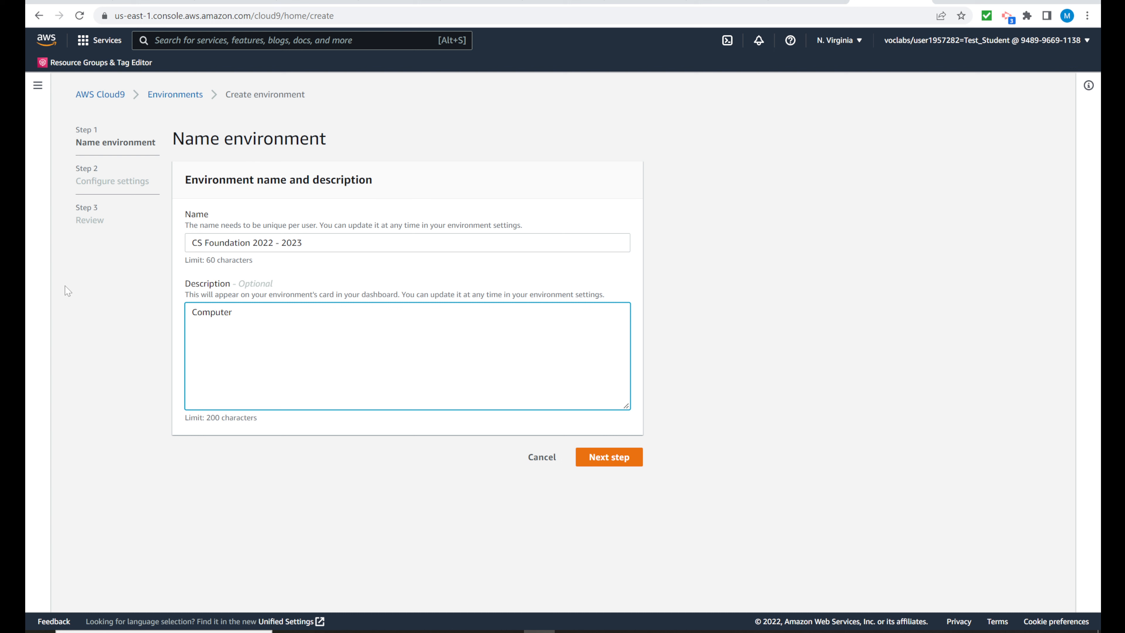
text(Science Foundations 2022 - 2023)
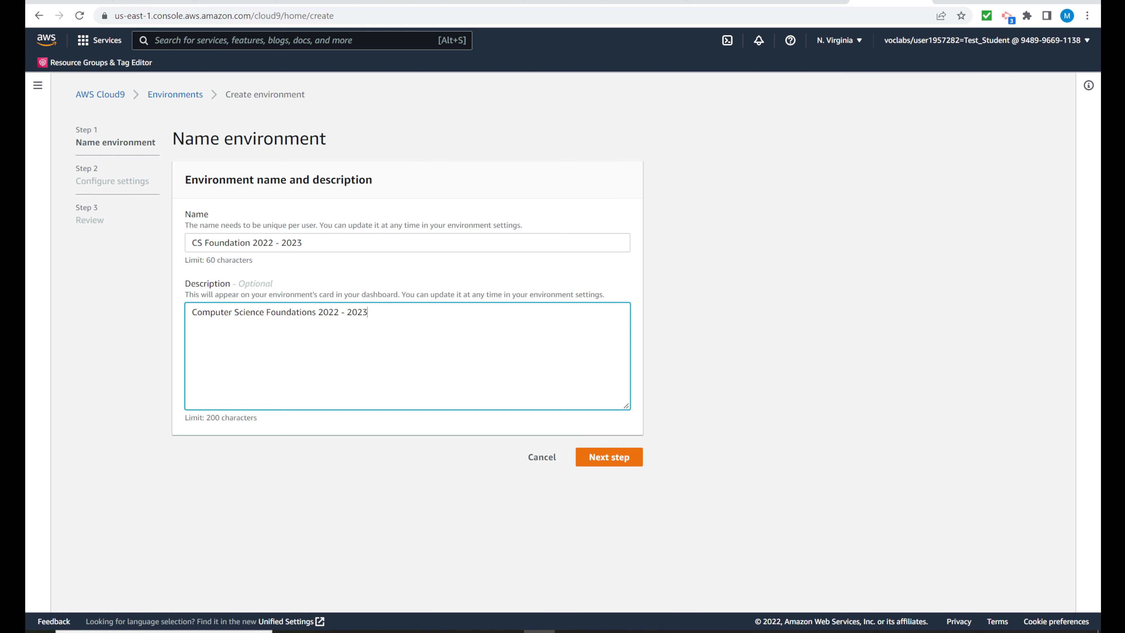
click(594, 457)
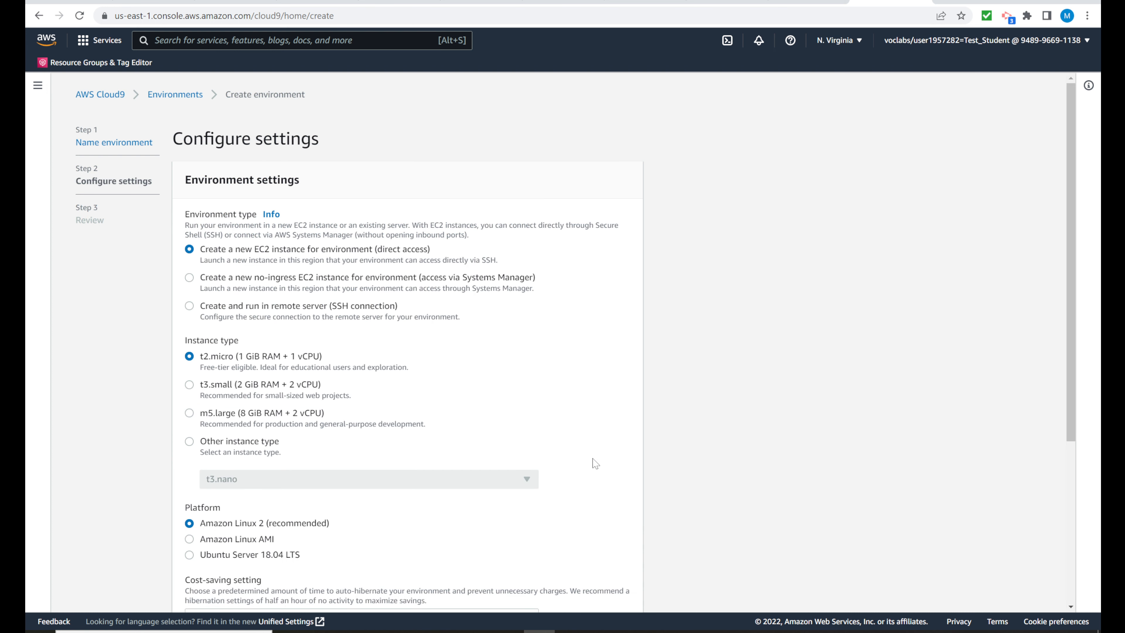
Step: Read the introduction of Wikipedia's Amazon Elastic Compute Cloud article and return to the Cloud9 environment settings
scroll(575, 412, down, 2)
scroll(576, 411, up, 2)
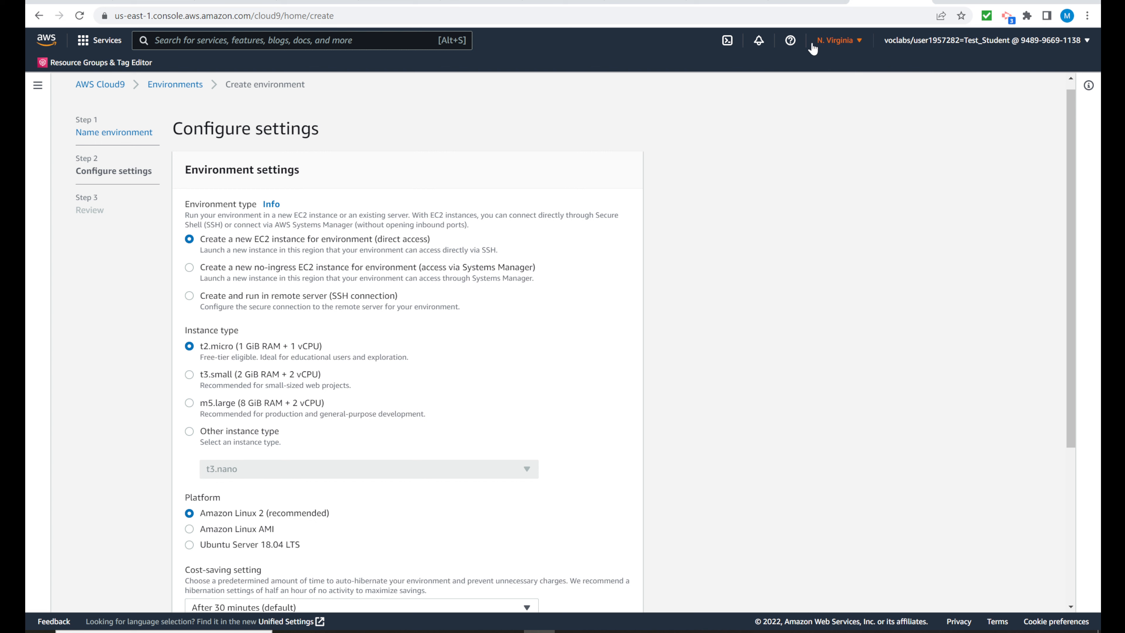
click(797, 1)
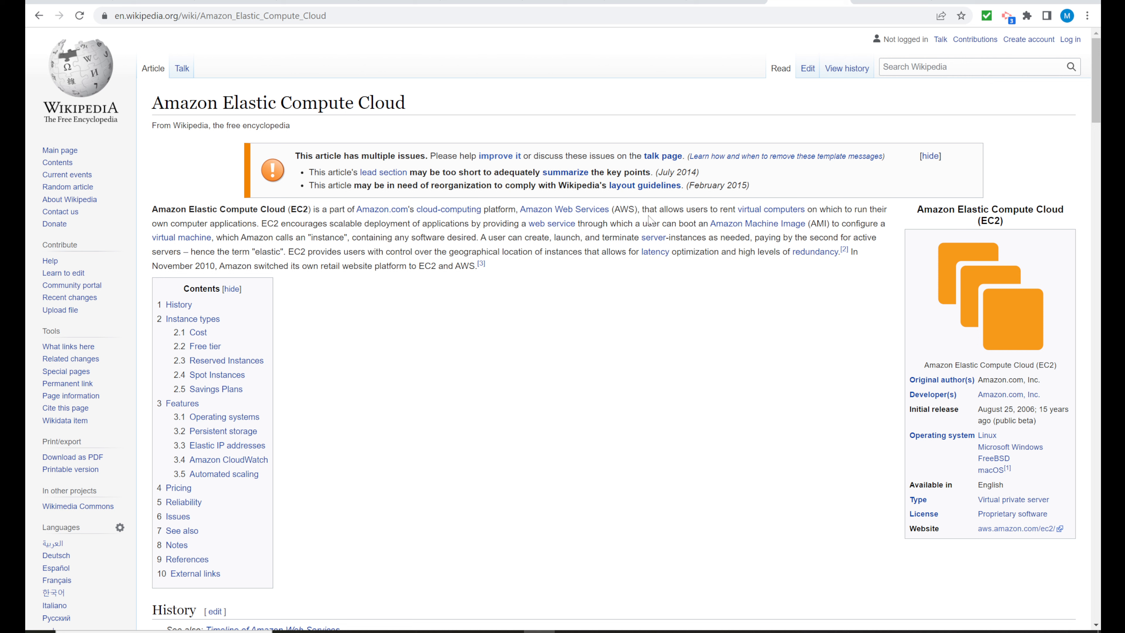
drag(642, 210, 633, 238)
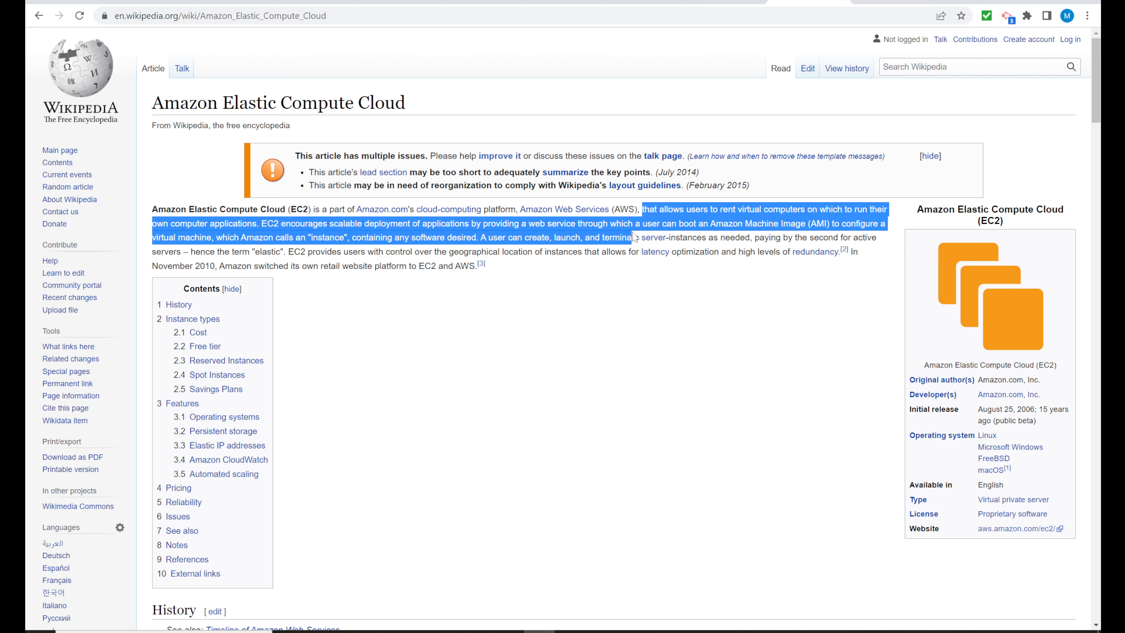
click(514, 329)
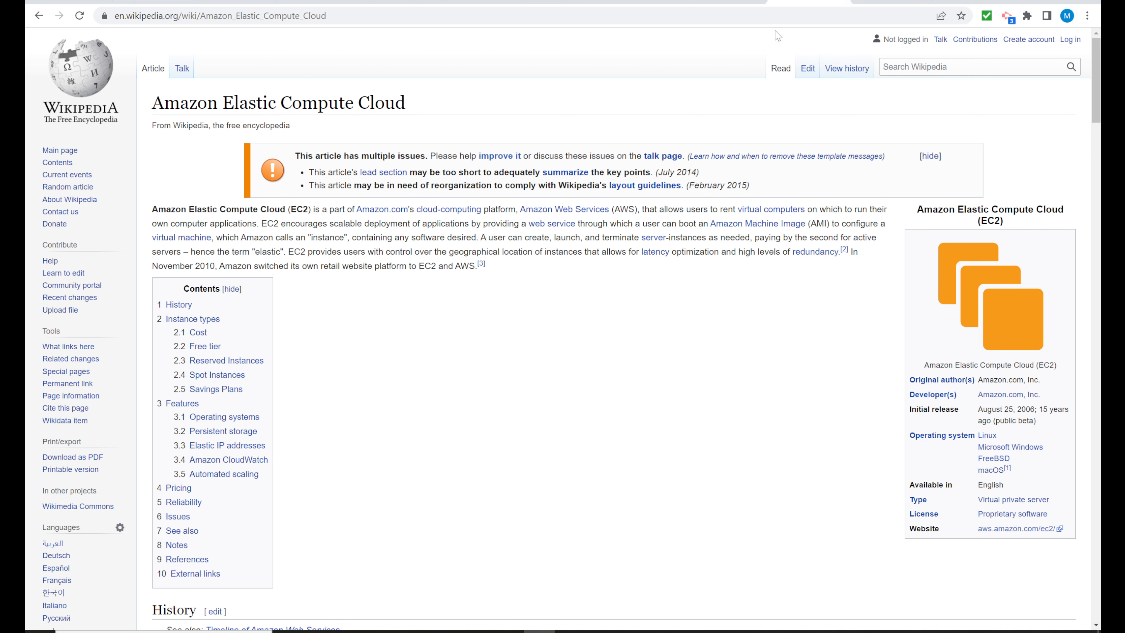
click(890, 2)
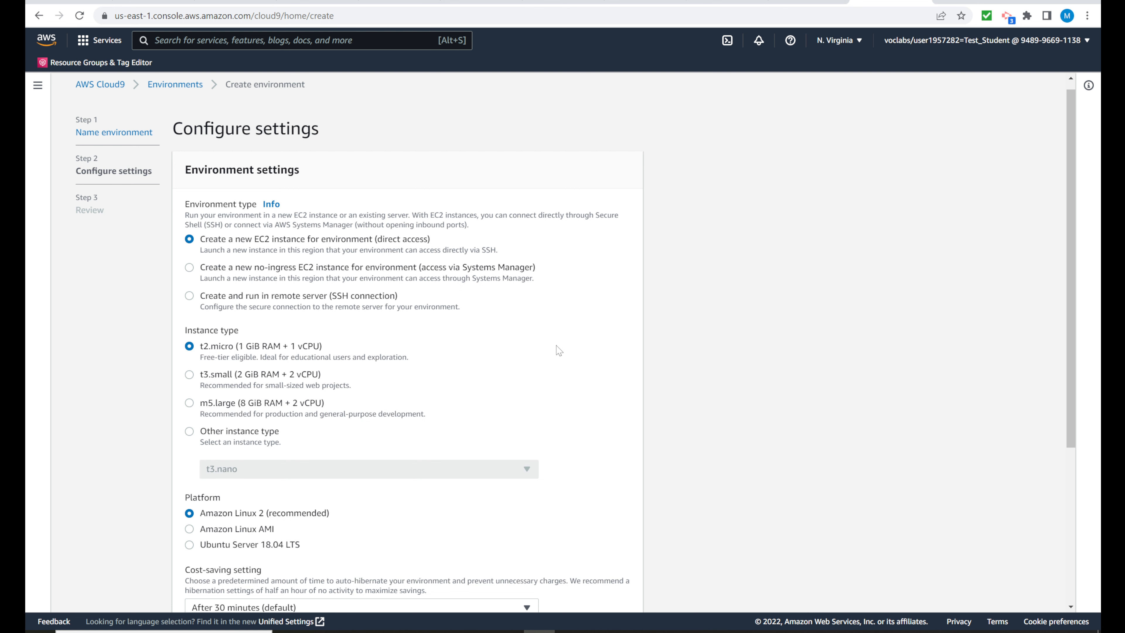
Step: Look through the list of other instance types and set the instance type back to t2.micro
scroll(558, 348, down, 2)
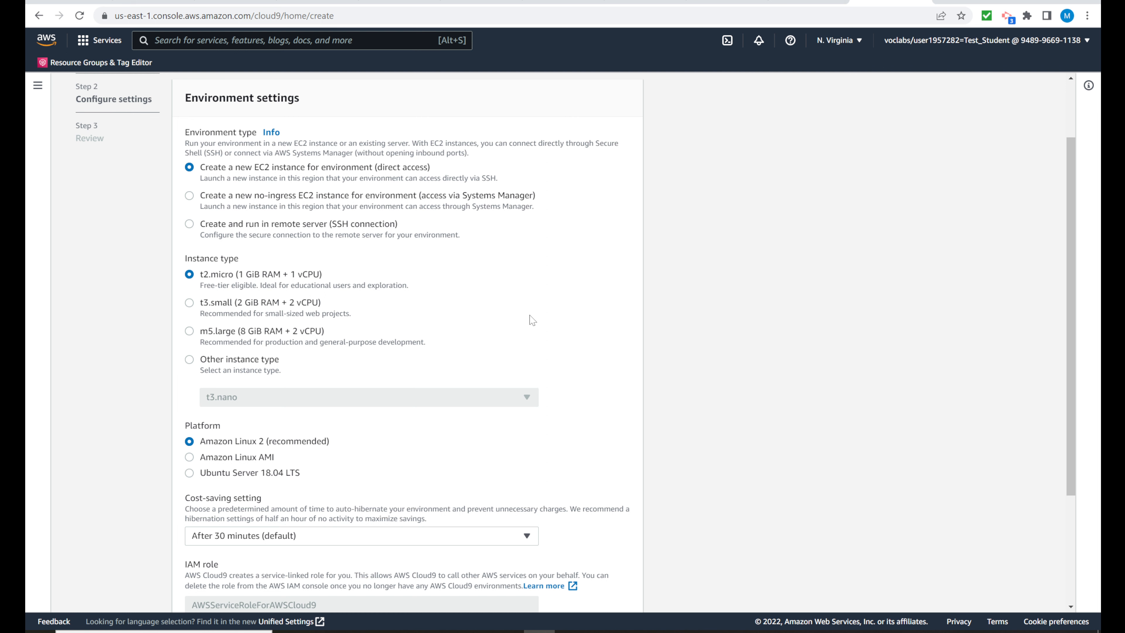
scroll(532, 320, down, 1)
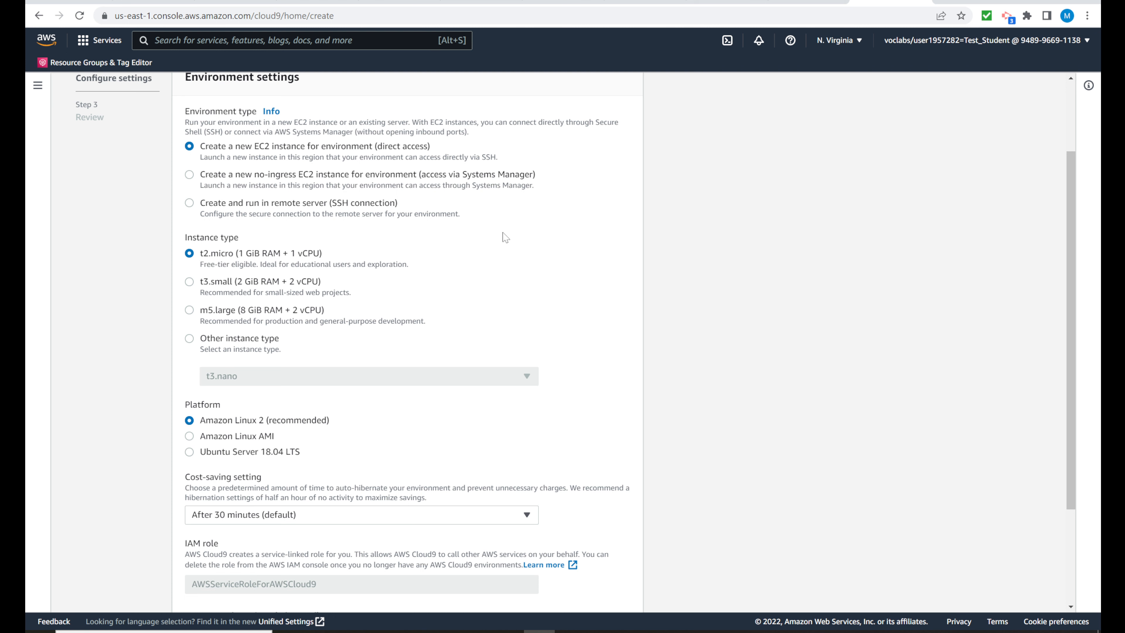
scroll(510, 251, down, 3)
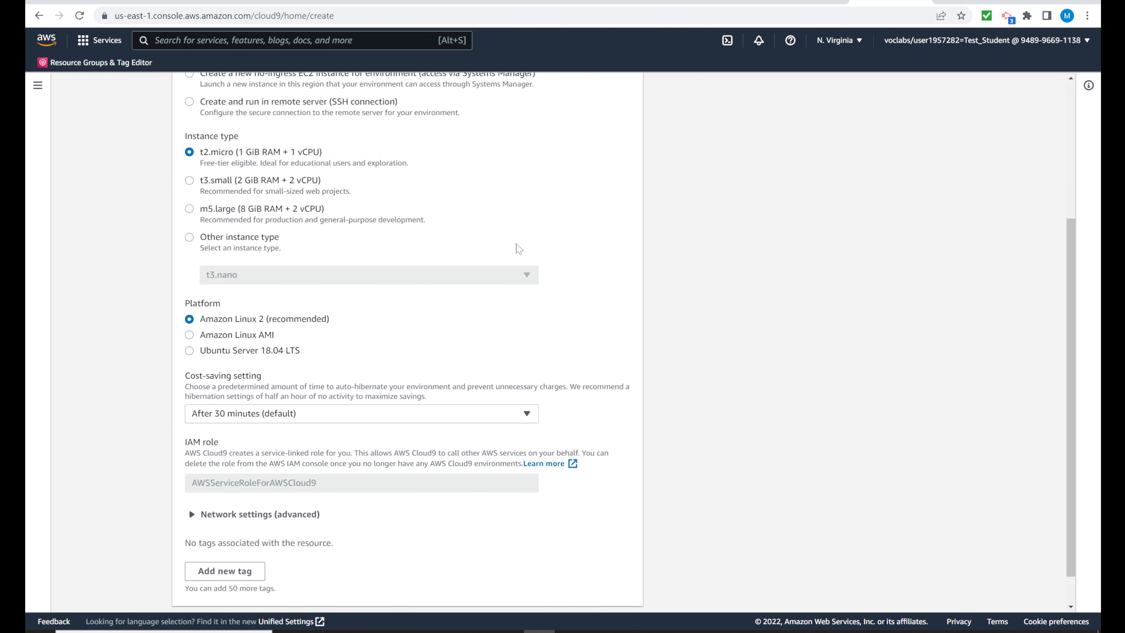
click(192, 238)
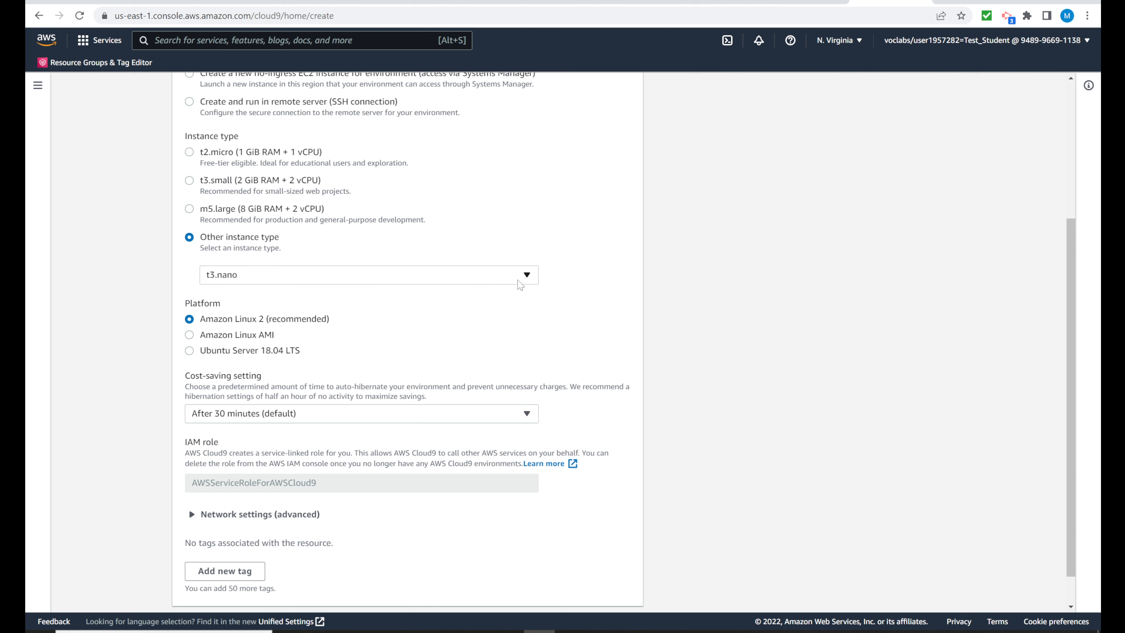
click(526, 276)
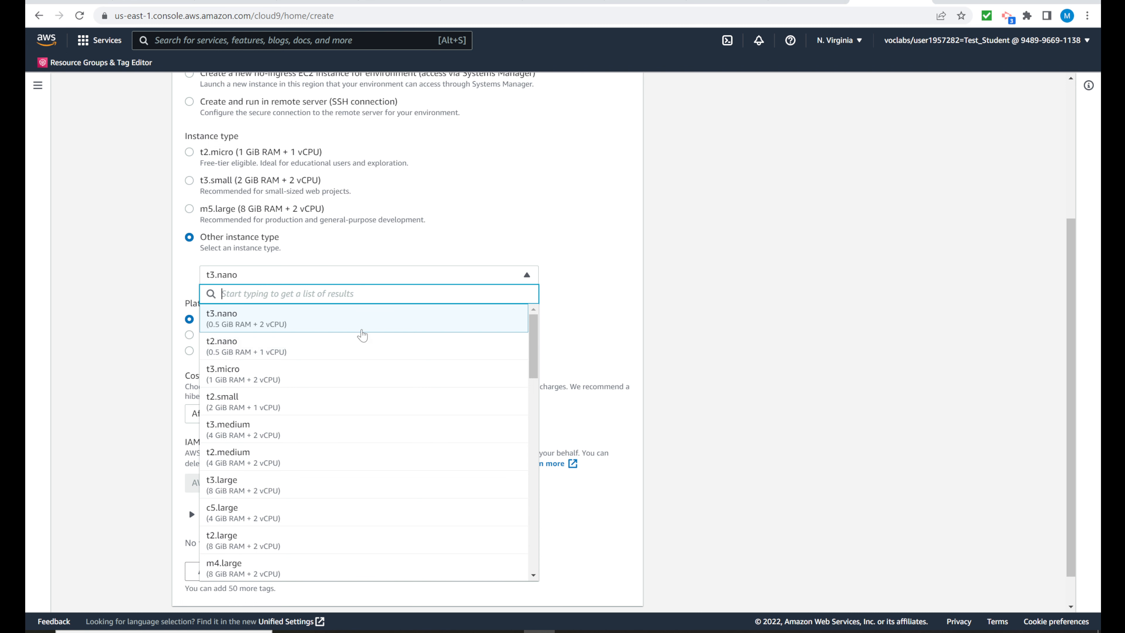
click(552, 241)
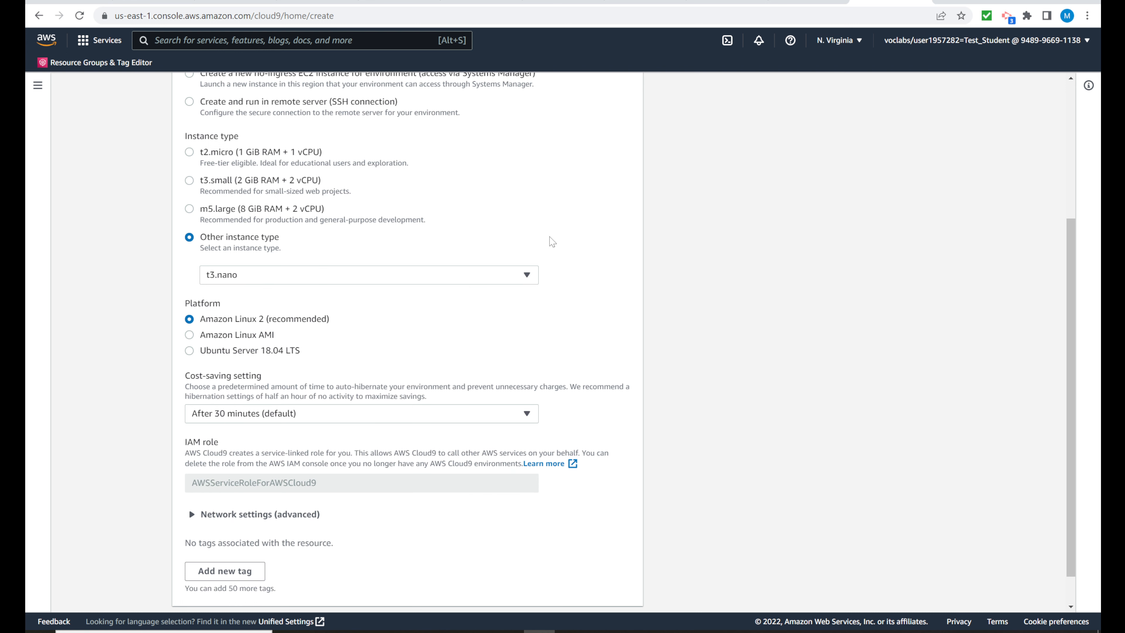
click(189, 152)
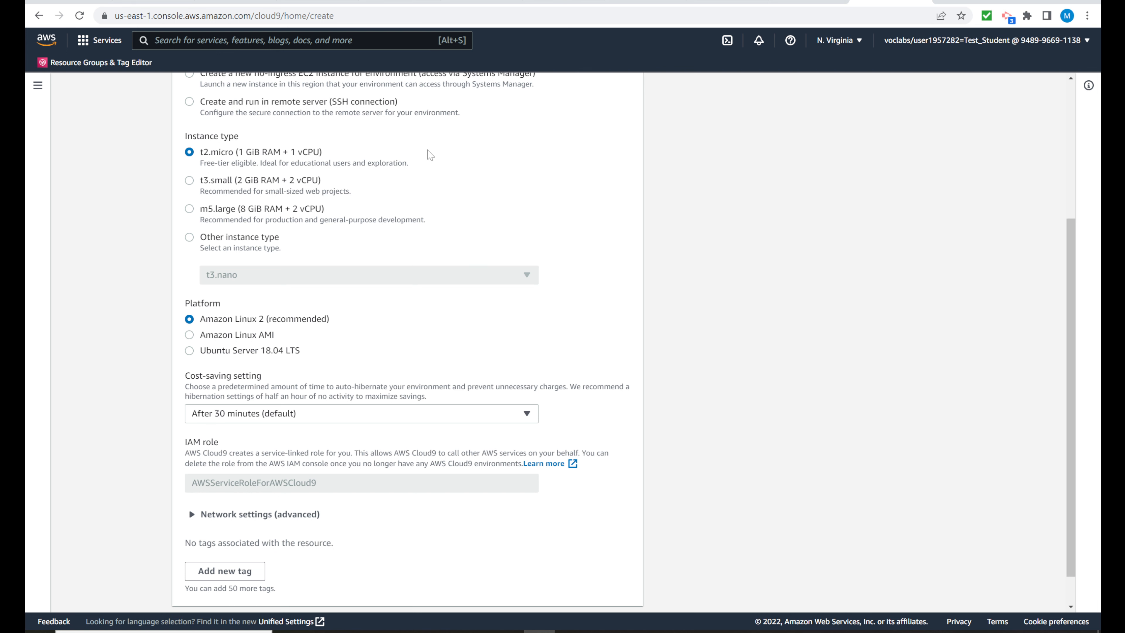
Step: Accept the t2.micro, Amazon Linux 2 and 30-minute hibernation settings and create the environment
scroll(489, 188, up, 3)
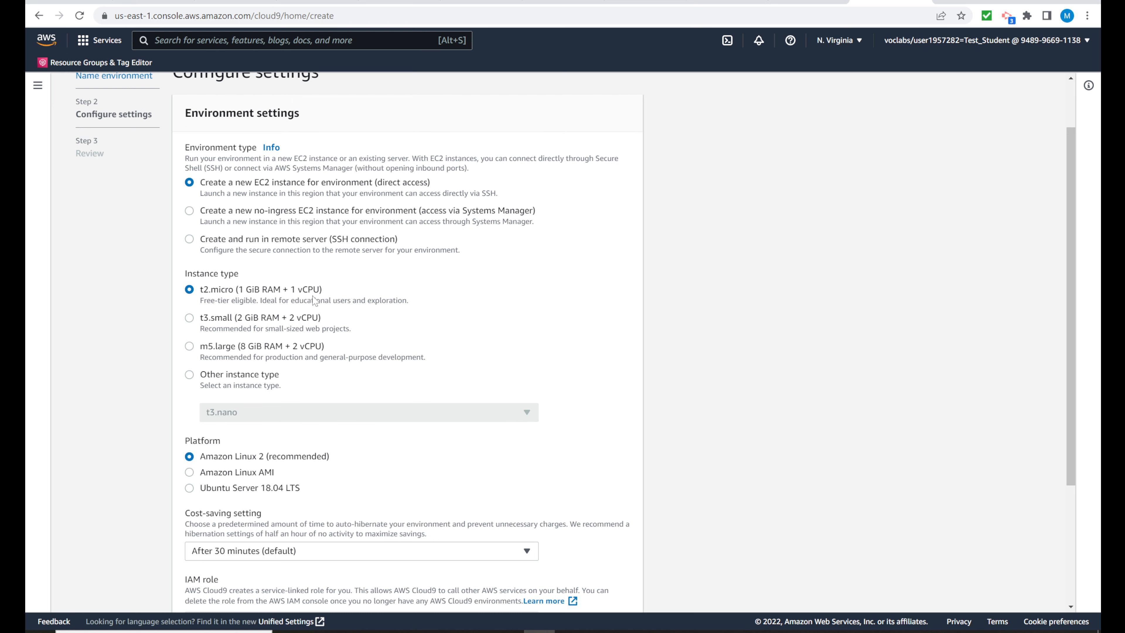
scroll(504, 279, down, 4)
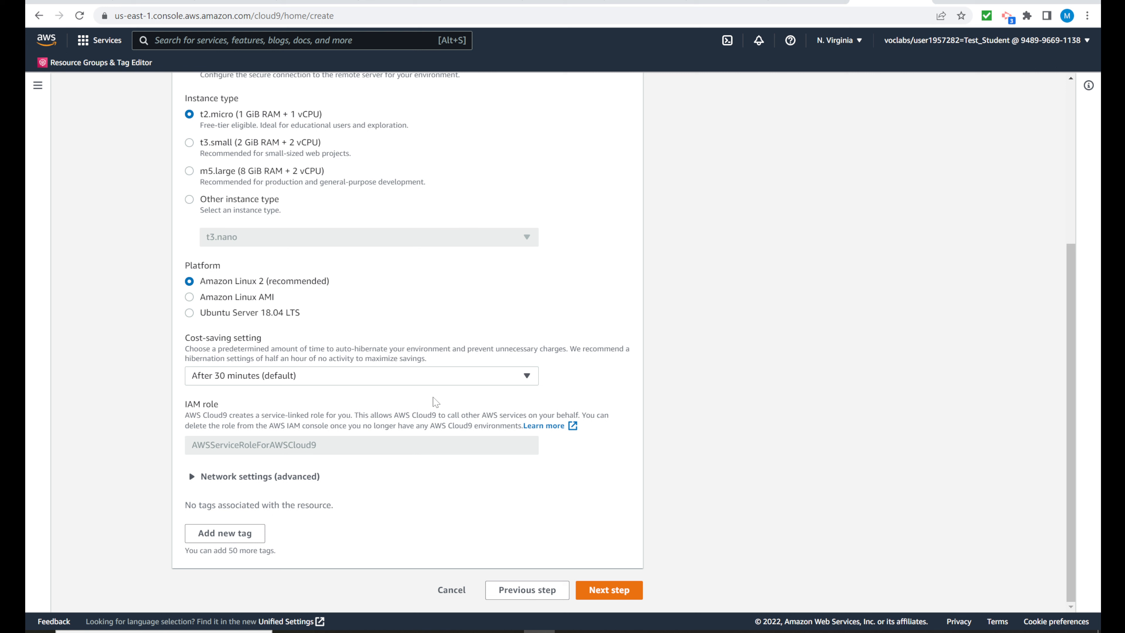
click(606, 591)
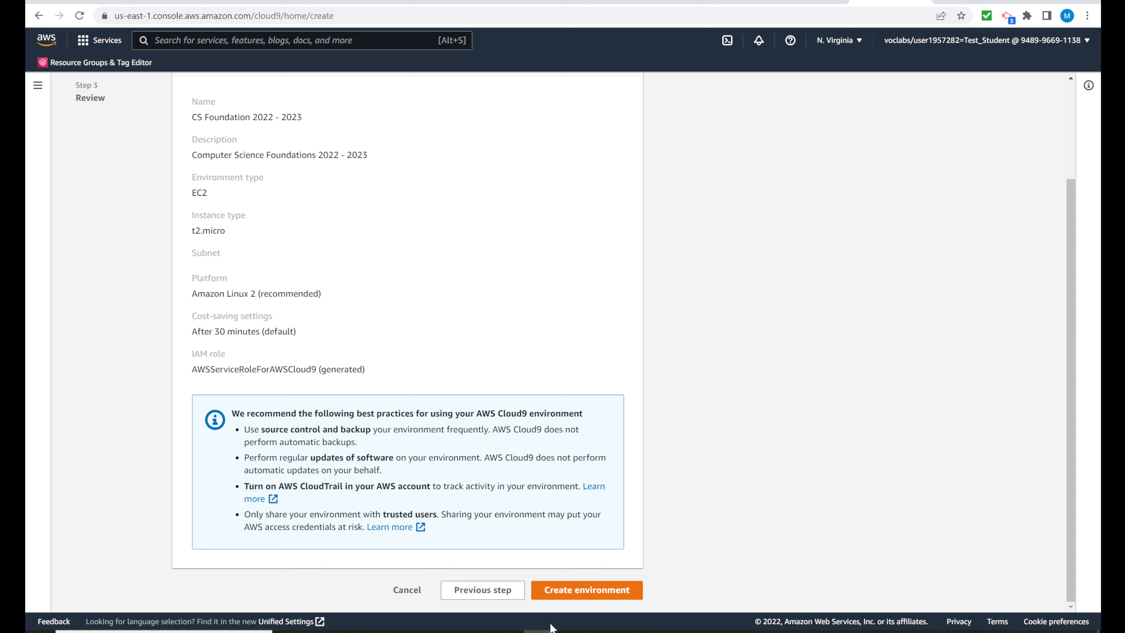
click(579, 598)
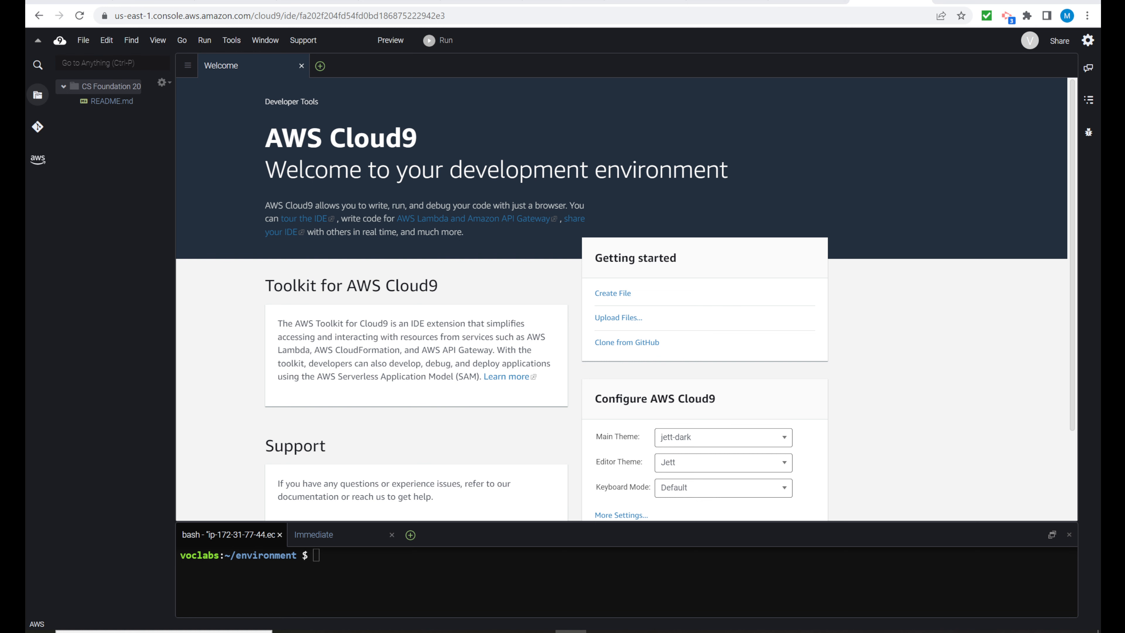
Step: Create two new empty files in the Cloud9 editor
scroll(626, 300, down, 3)
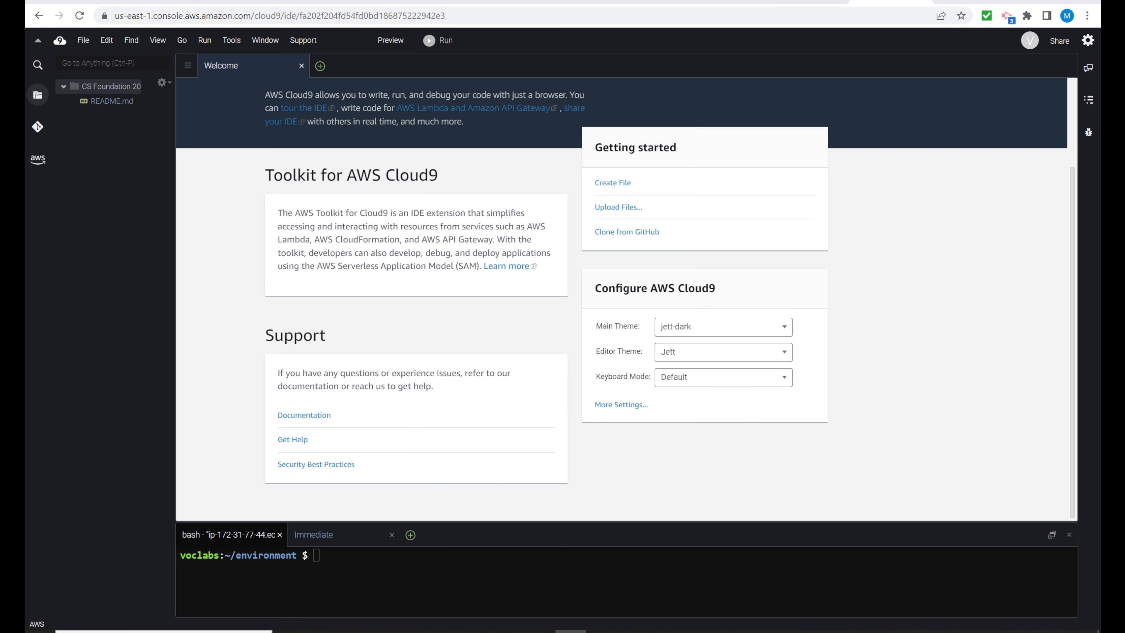
click(320, 67)
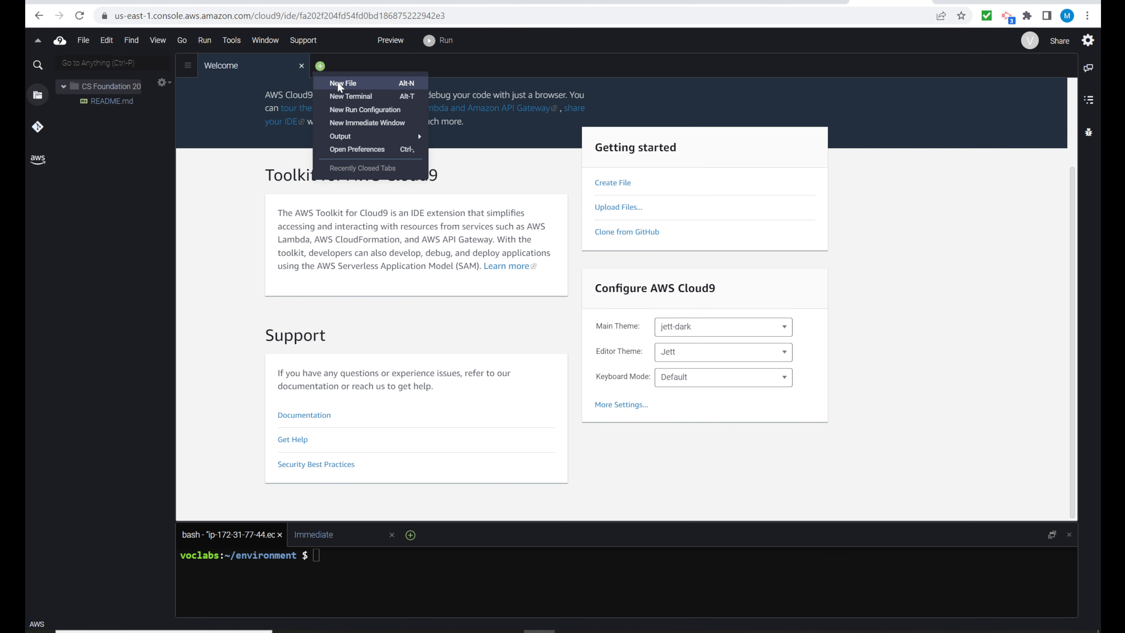
click(340, 82)
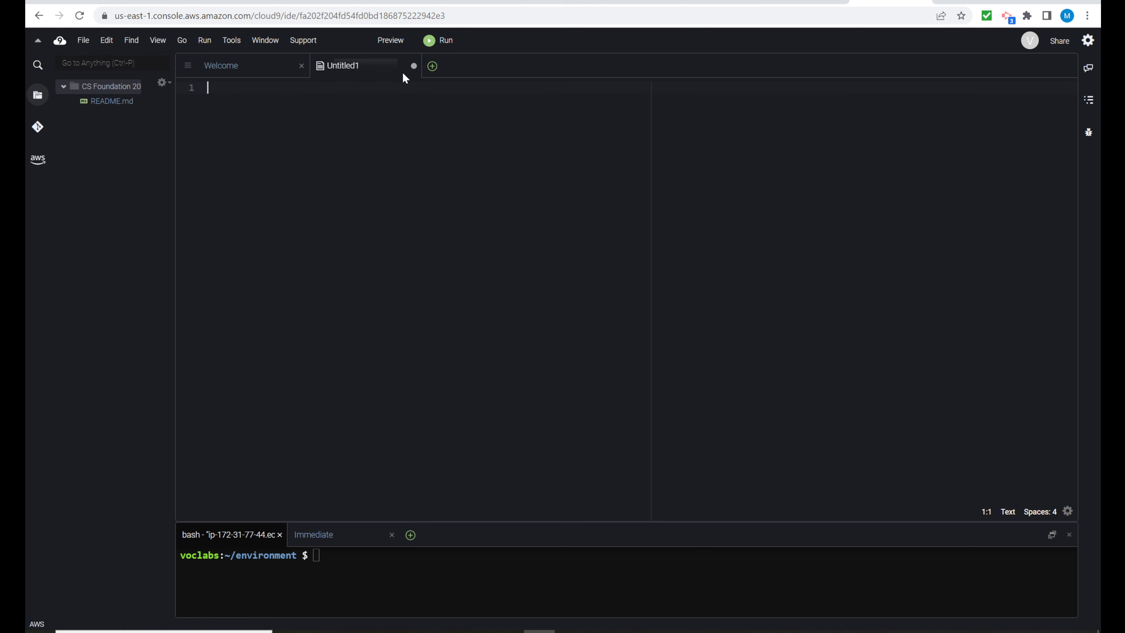
click(432, 70)
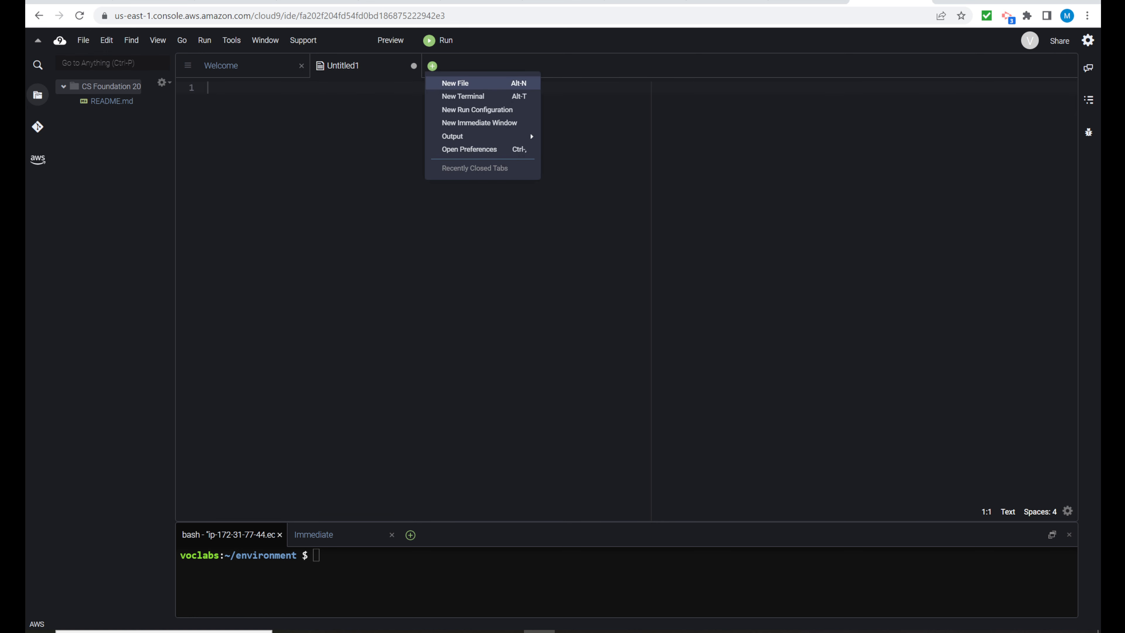
click(443, 84)
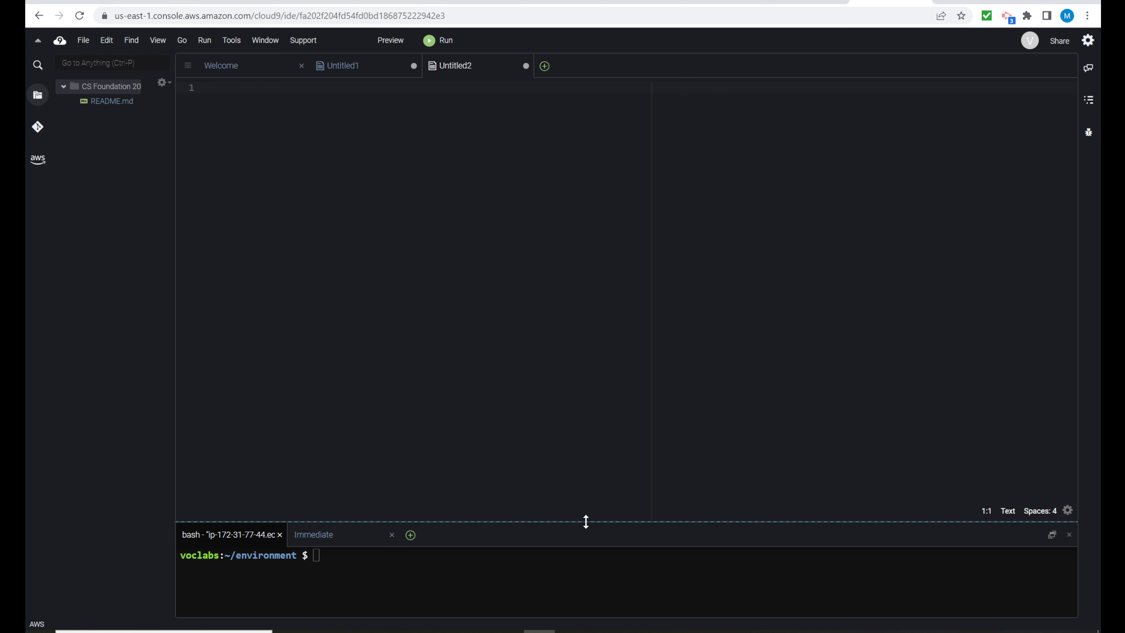
Step: Try out larger sizes for the terminal and file tree panes, finishing with a short terminal and a narrow file tree
drag(586, 522, 607, 286)
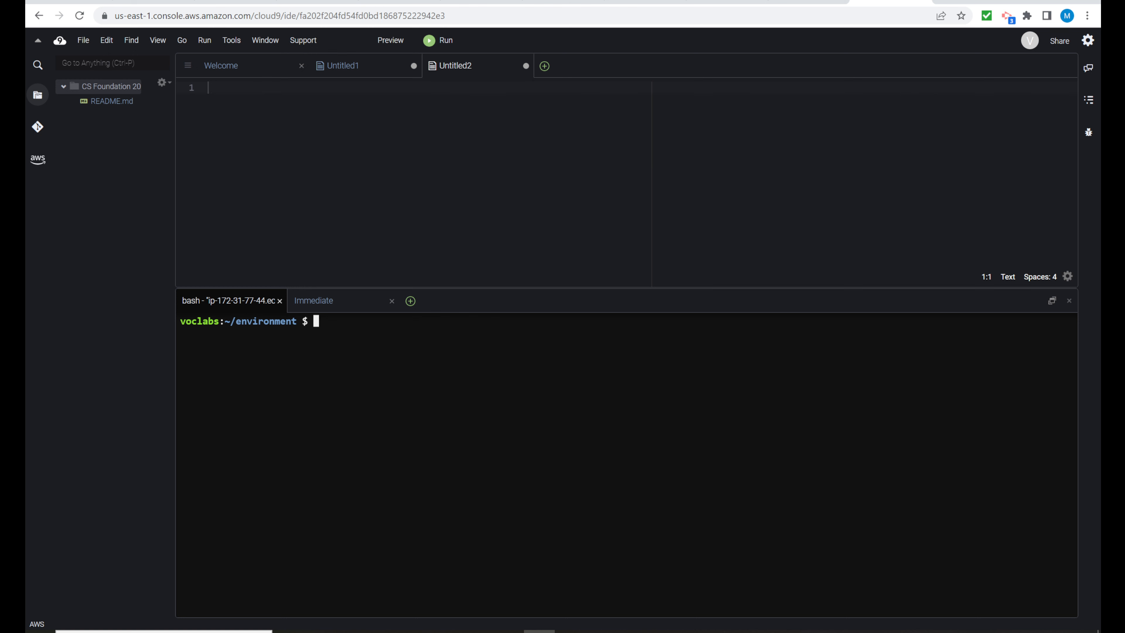
drag(235, 321, 296, 321)
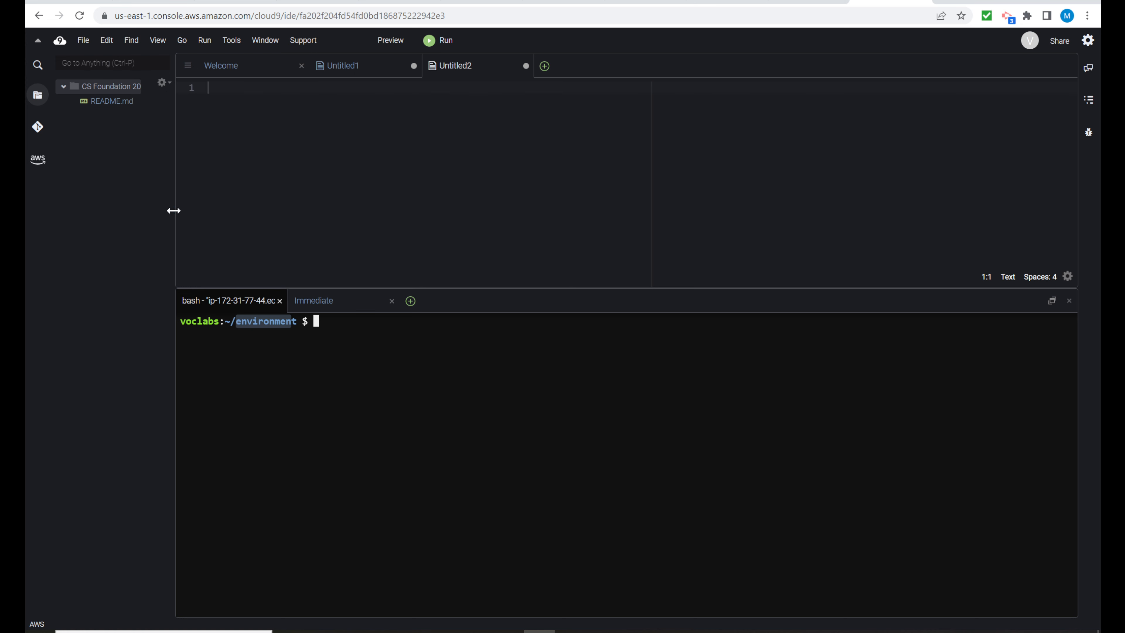
drag(176, 210, 375, 212)
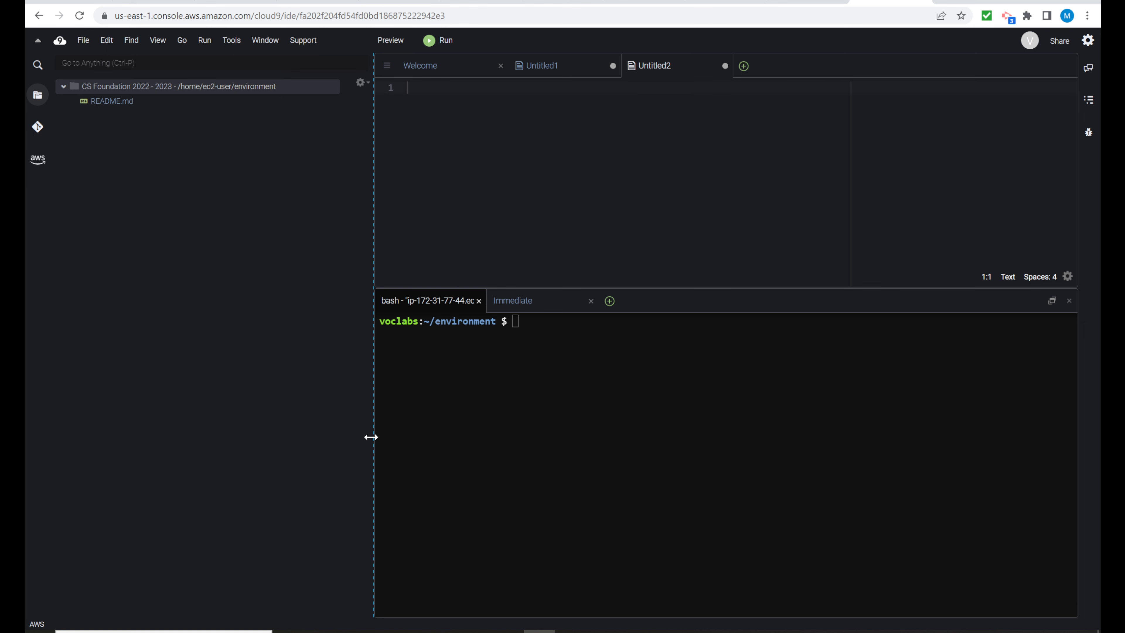
drag(373, 437, 370, 436)
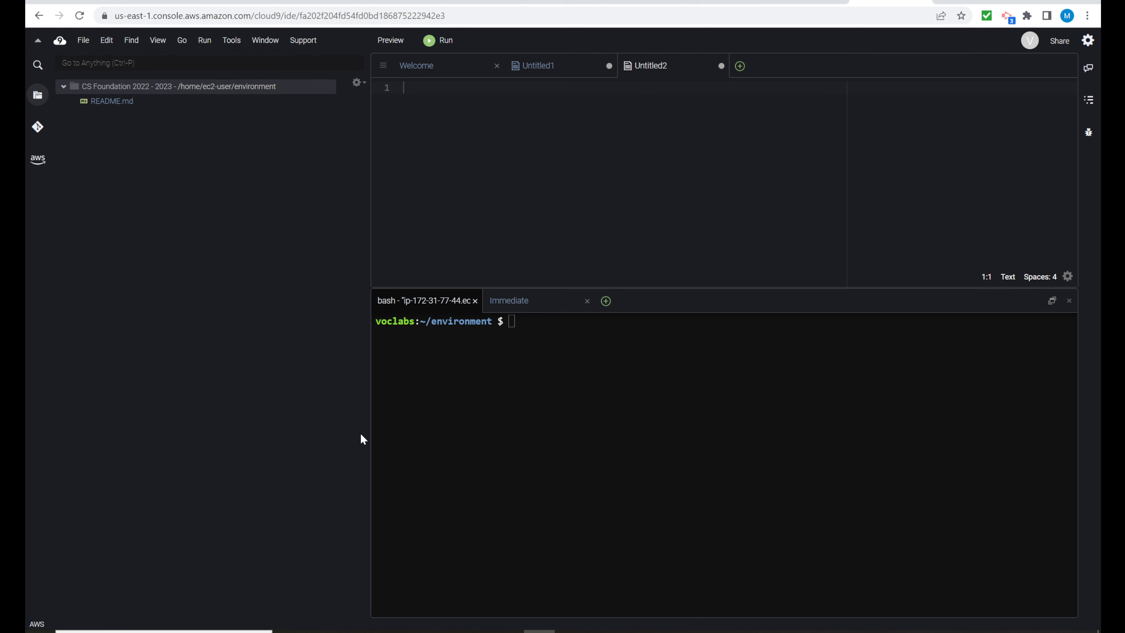
drag(368, 438, 186, 424)
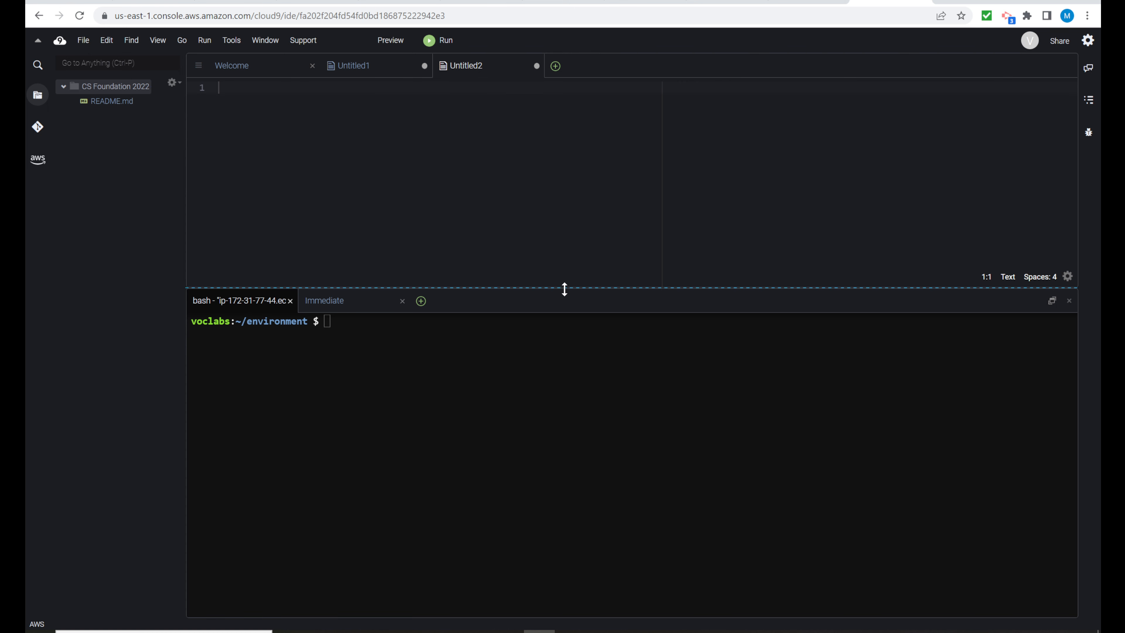
drag(563, 289, 559, 482)
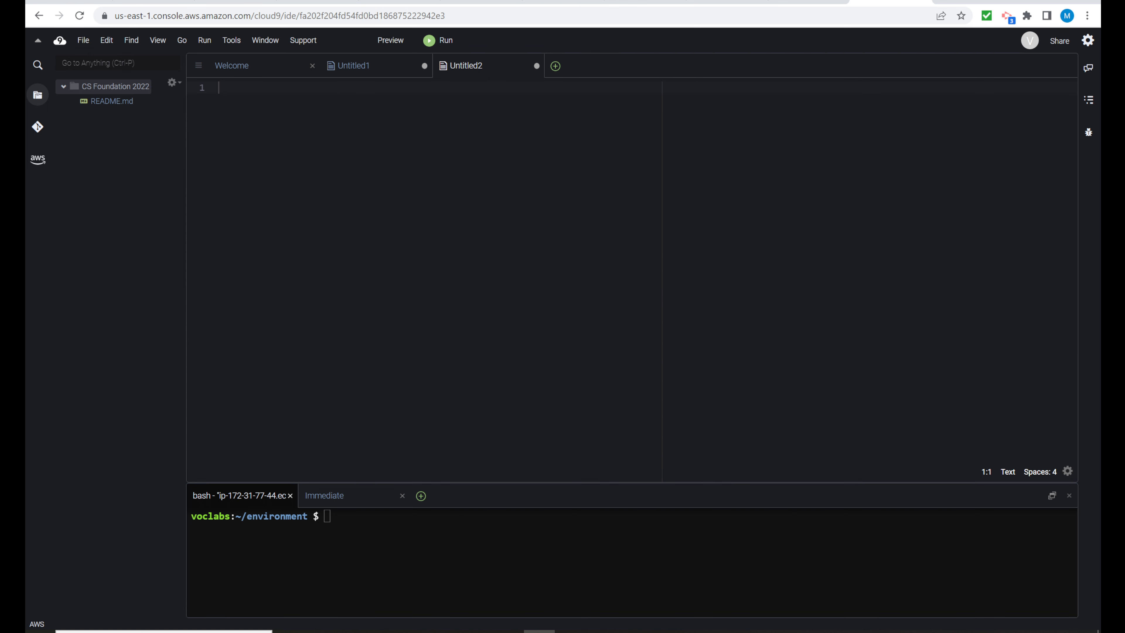
Step: Return to the beginning of the Cloud9 Welcome page
click(265, 75)
scroll(323, 290, up, 3)
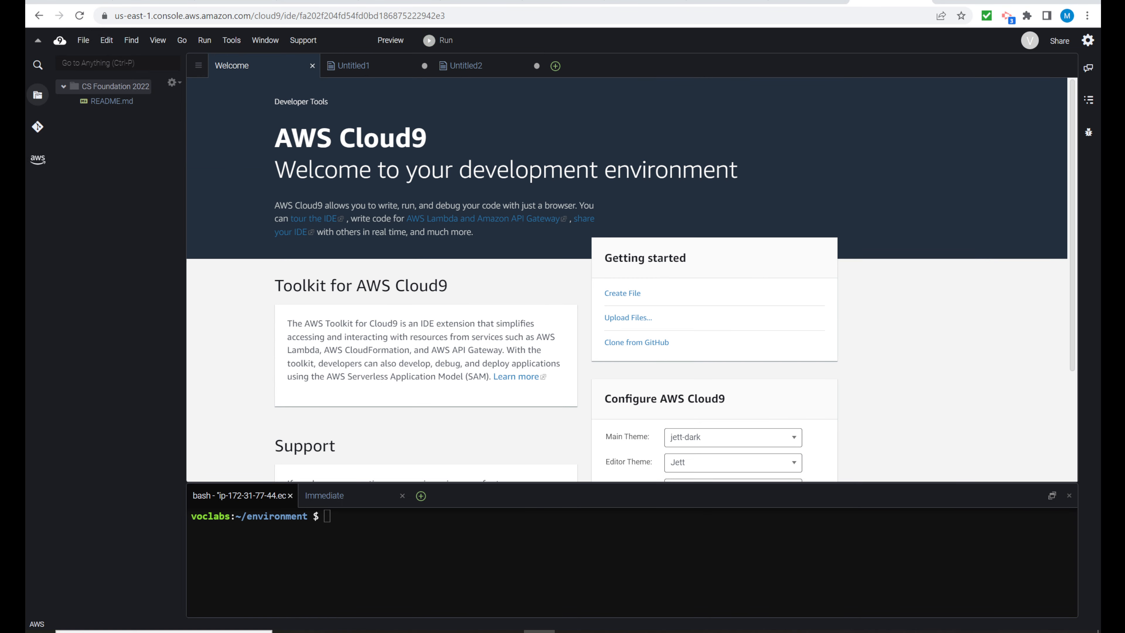